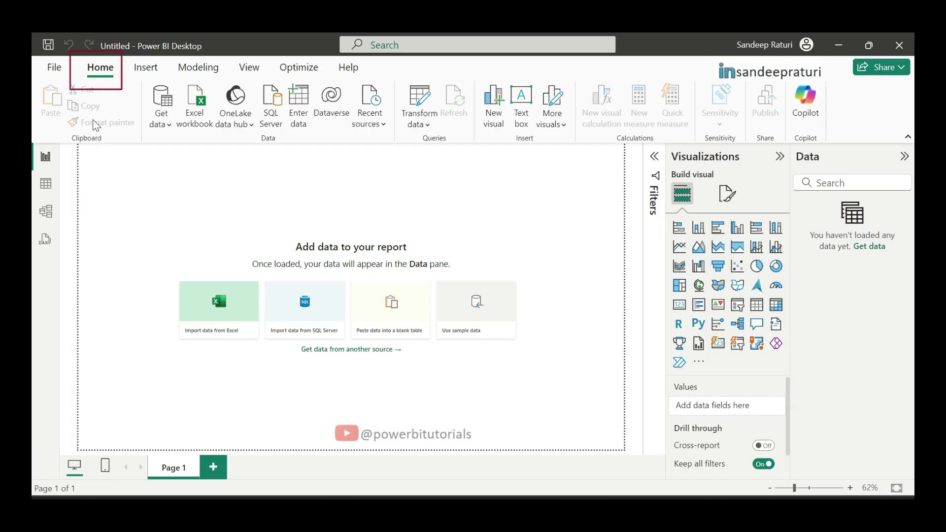
- Import the Customer table from Customer.xlsx and expand its City, CustomerID, CustomerName and Phone fields
click(159, 130)
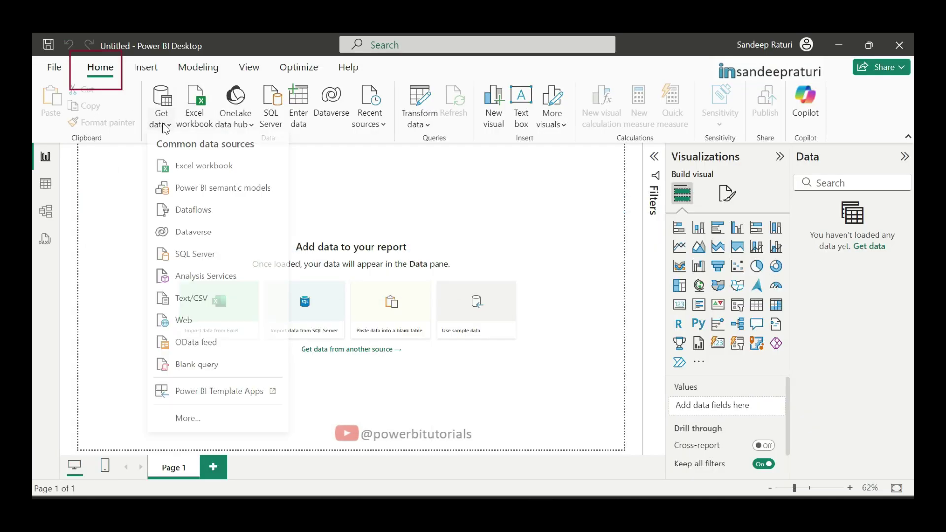
click(197, 171)
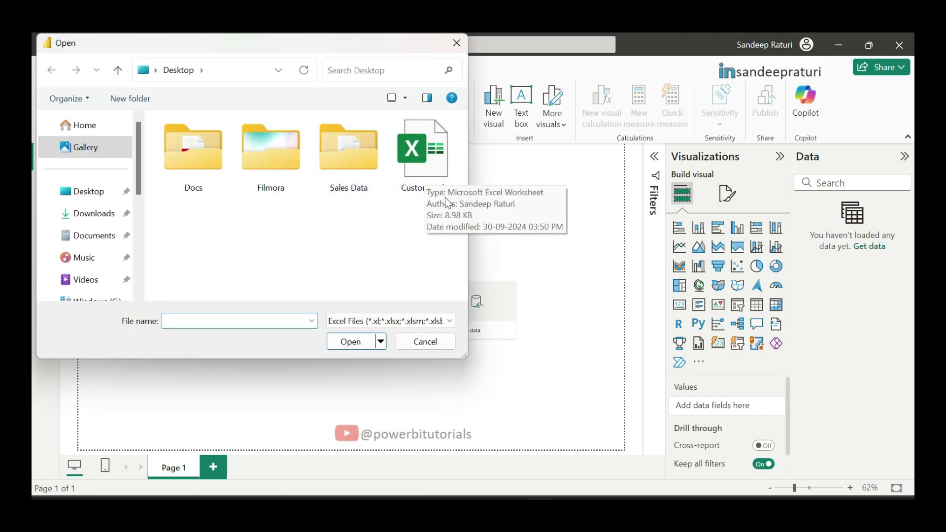
click(432, 185)
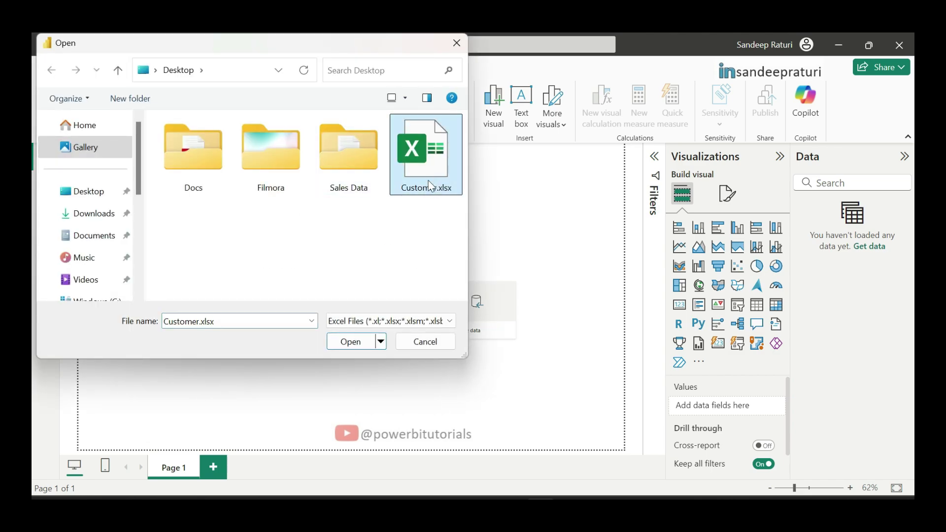
click(352, 342)
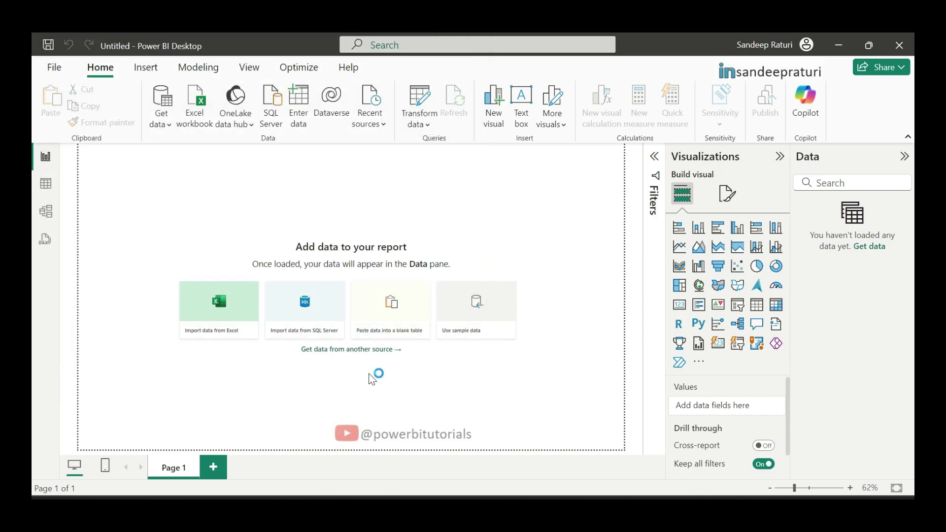
click(213, 147)
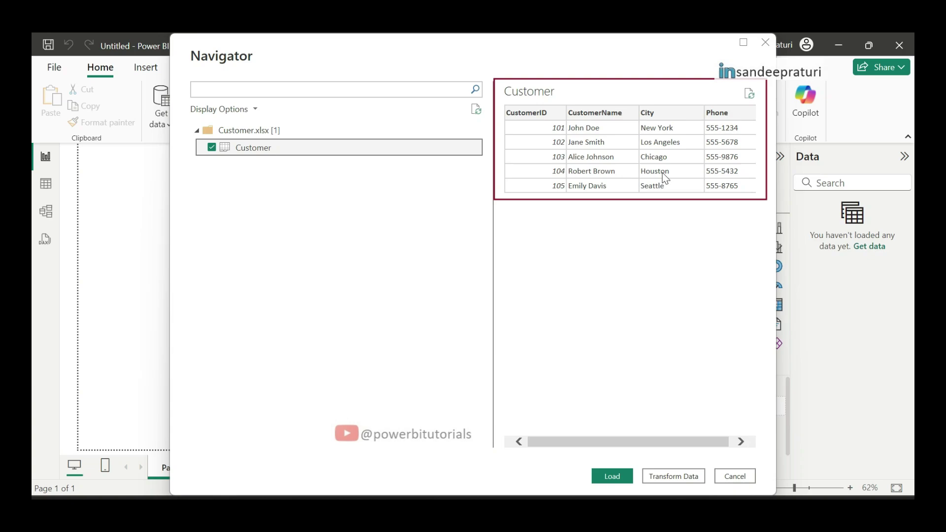
click(616, 470)
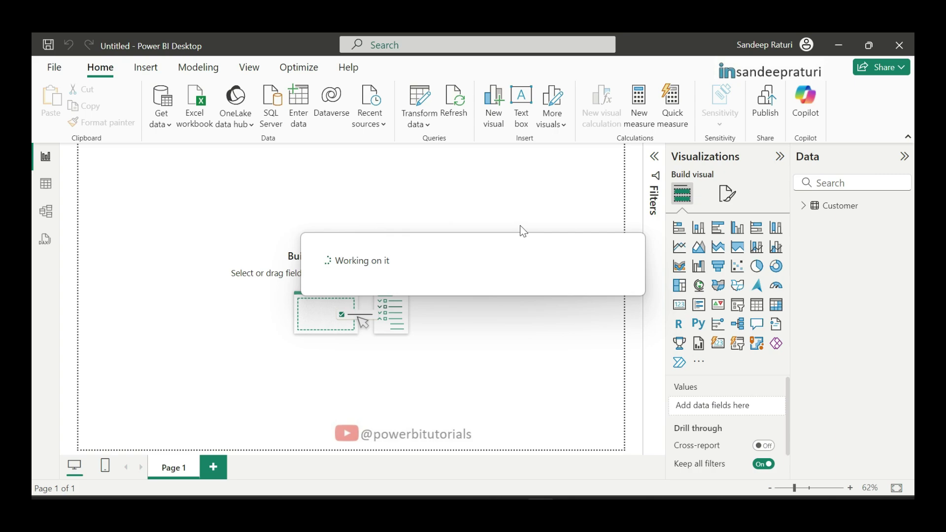
click(805, 206)
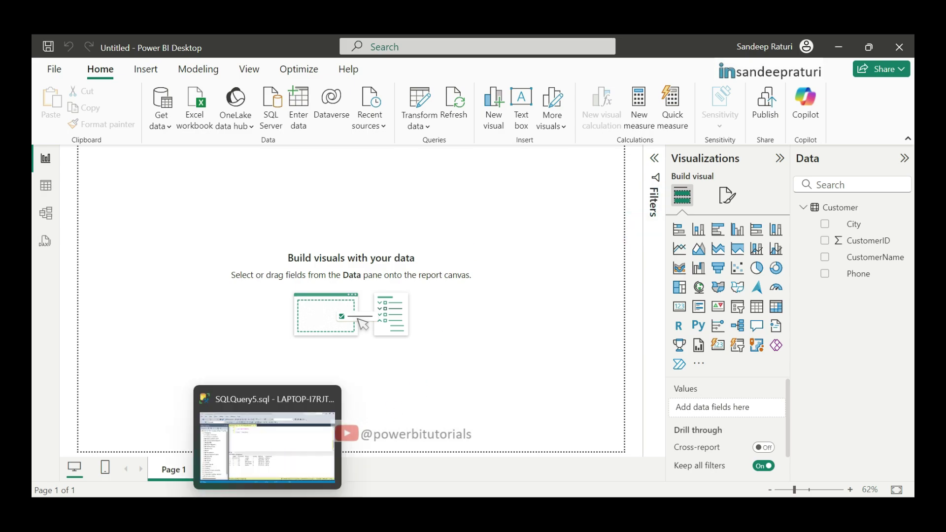
click(268, 512)
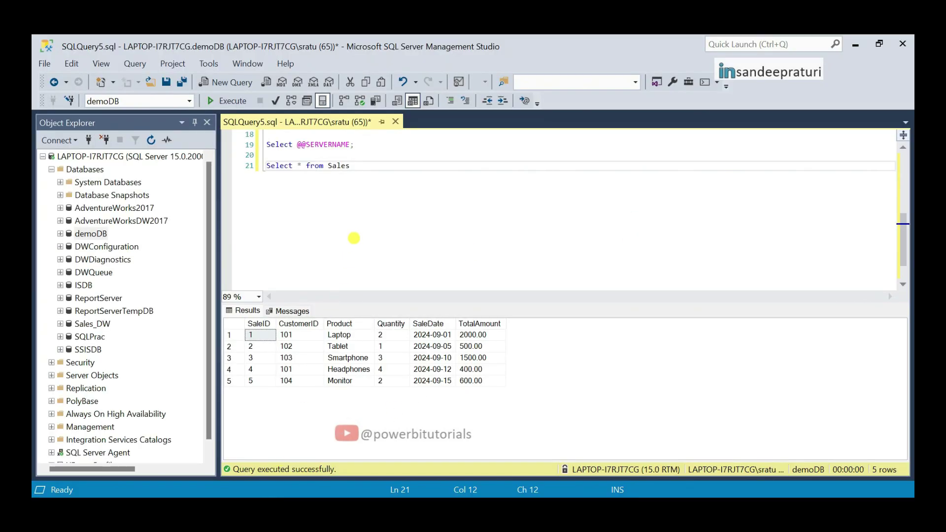
drag(356, 145, 266, 145)
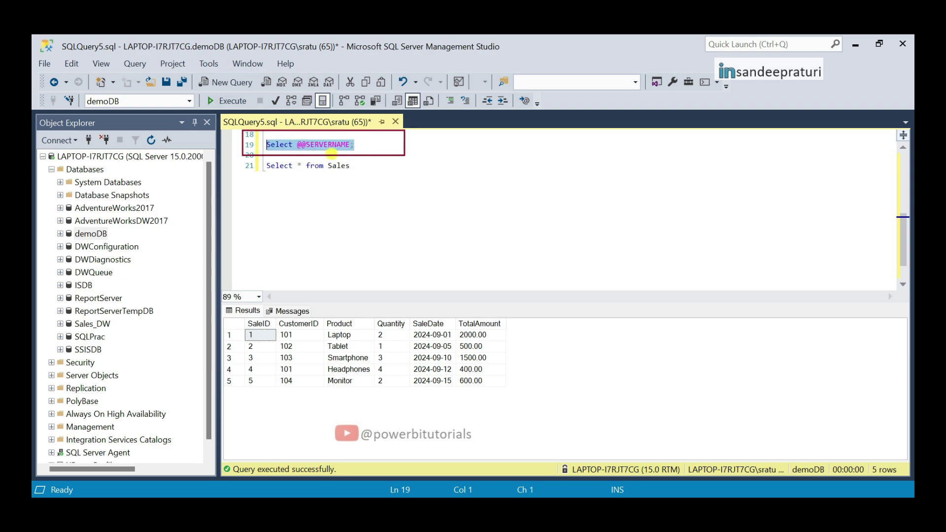
click(231, 101)
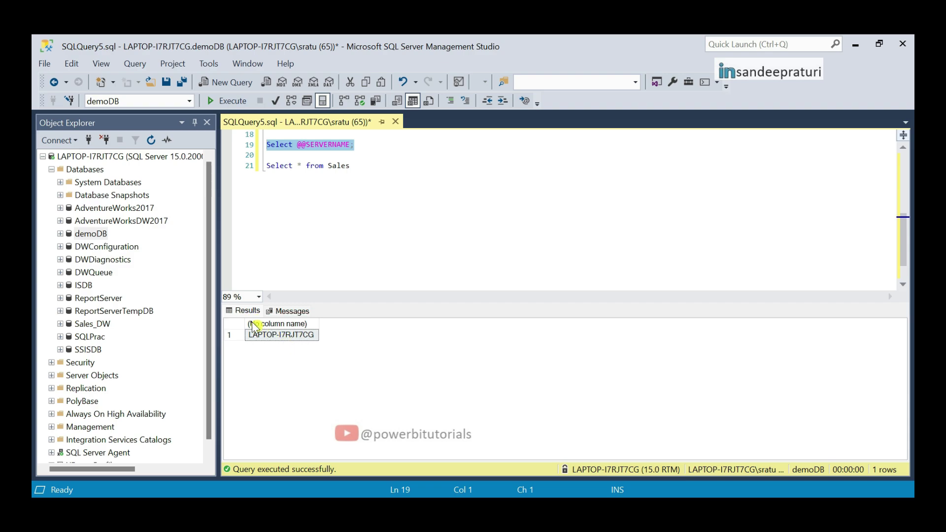
- Select the demoDB database, then highlight the 'Select * from Sales' query line
click(87, 234)
click(88, 234)
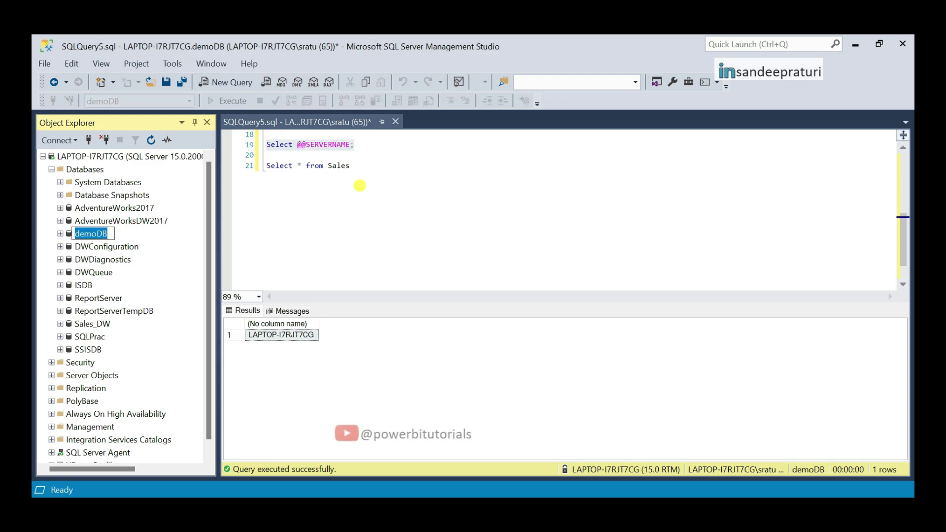
click(359, 186)
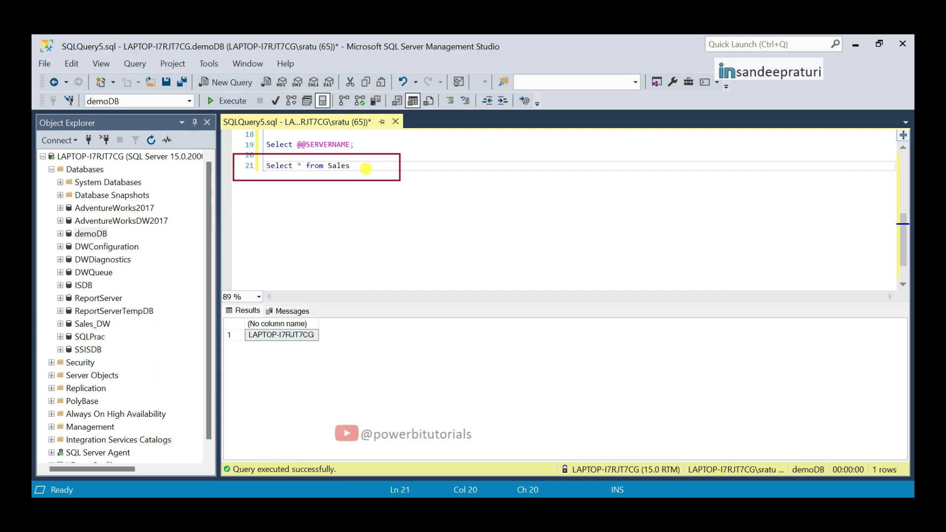
drag(365, 169, 264, 167)
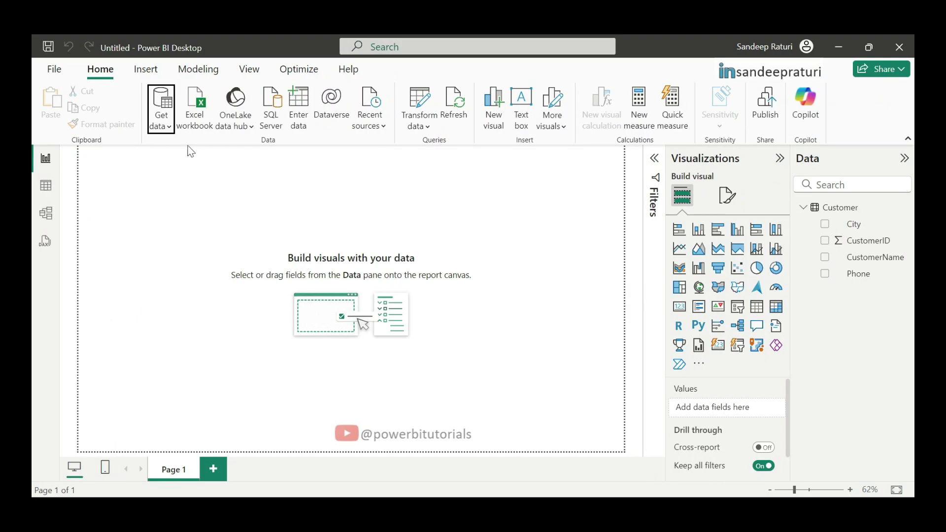
- Start a SQL Server connection and paste server name LAPTOP-I7RJT7CG copied from the SSMS results
click(170, 127)
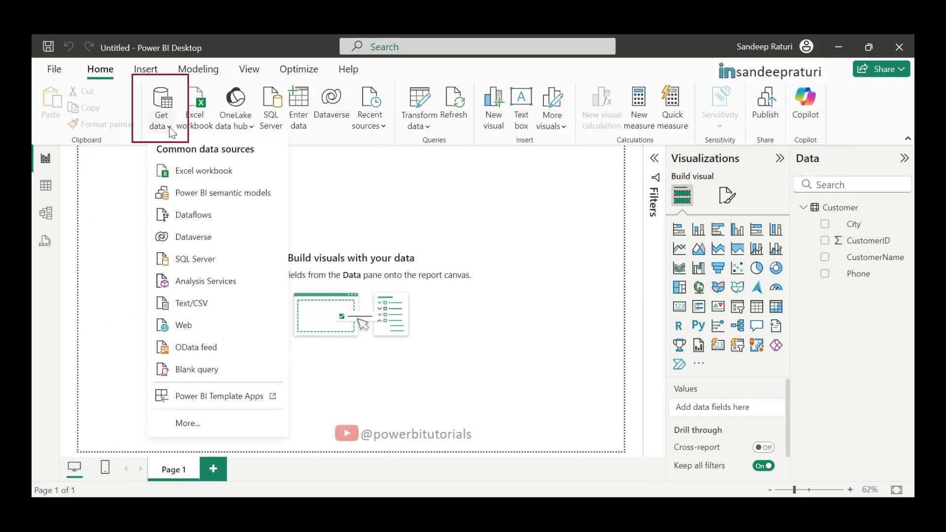
click(209, 262)
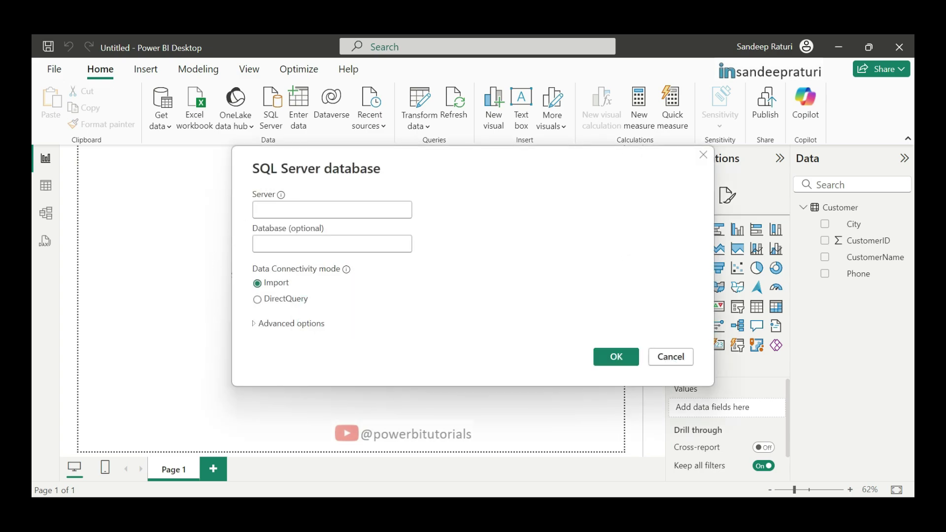
click(257, 244)
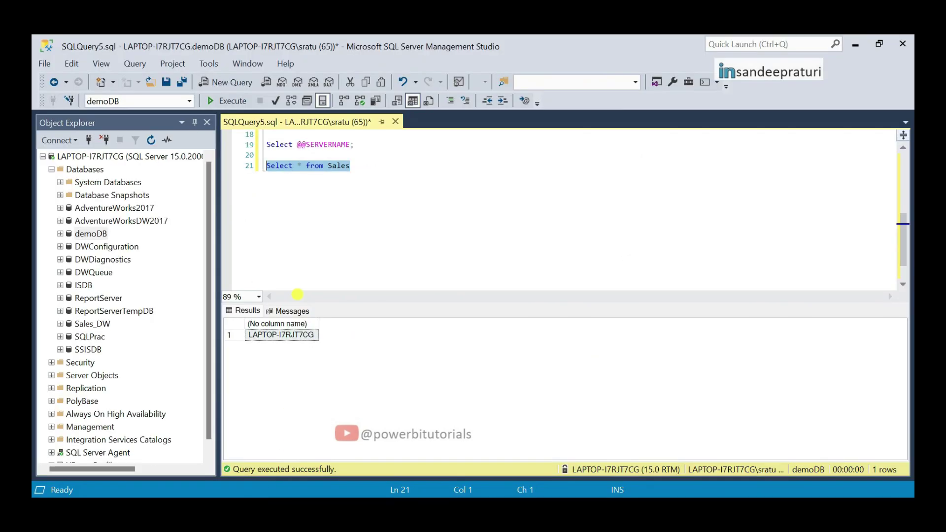
click(319, 182)
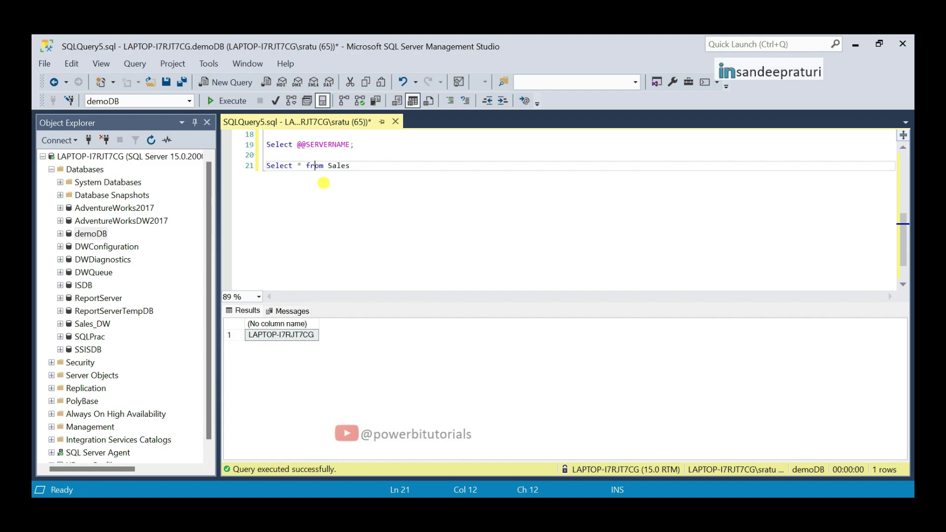
click(294, 335)
right_click(295, 335)
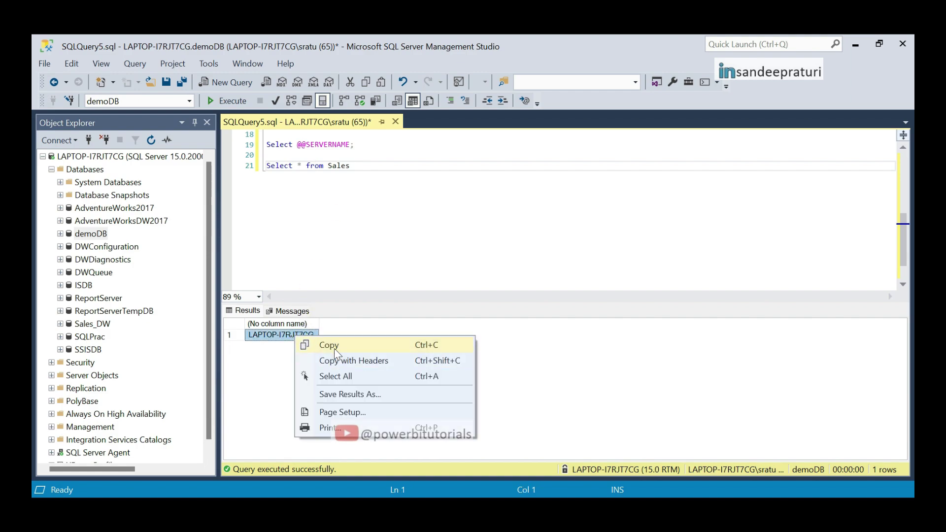
click(332, 344)
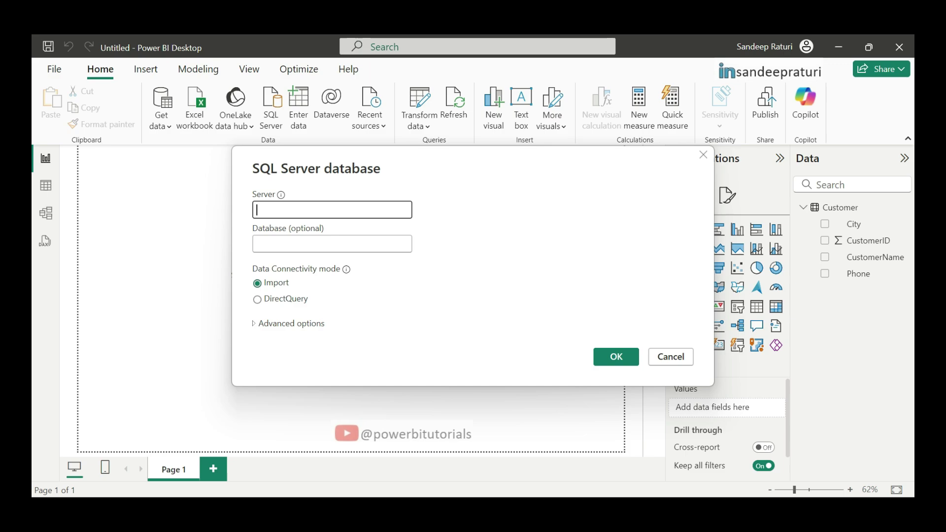
key(ctrl+v)
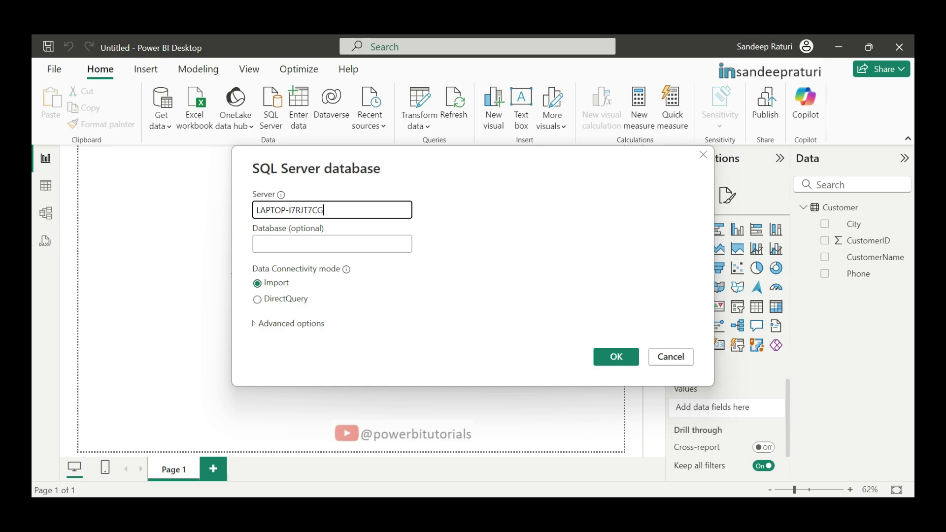
- Enter demoDB as the database name
click(290, 243)
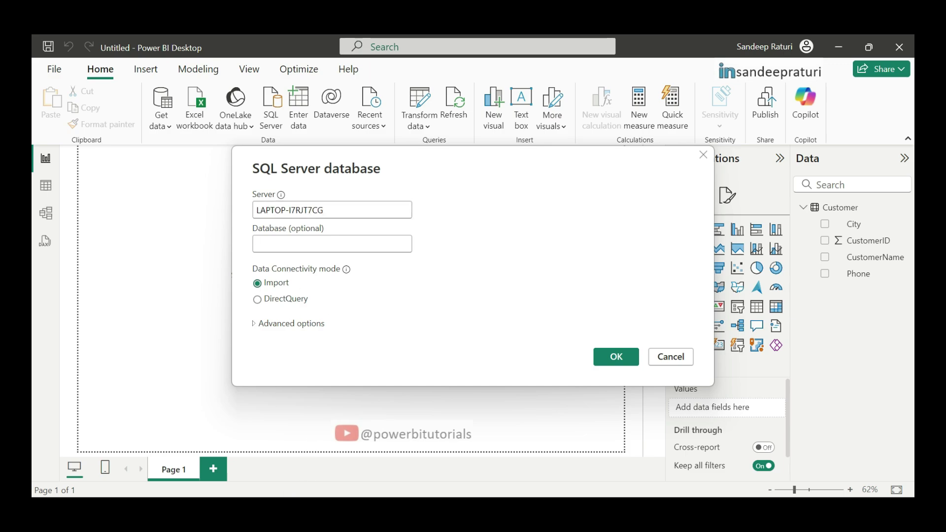
text(demoDB)
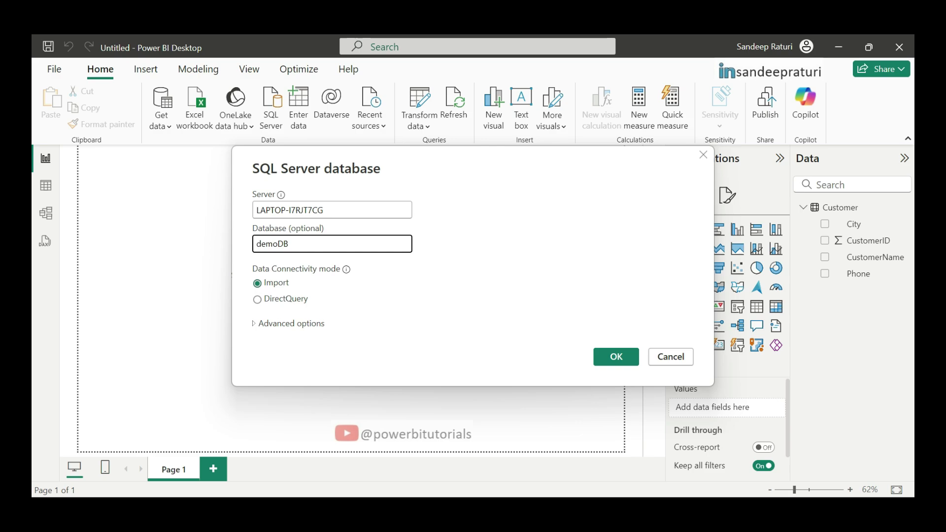
key(Tab)
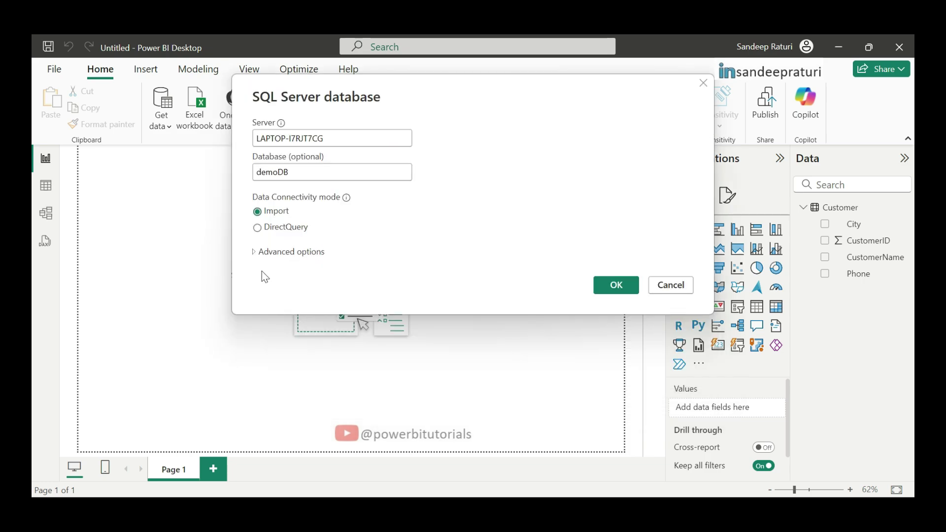
- Use 'Select * from Sales' as the SQL statement and load the 5 resulting rows as Query1
click(256, 254)
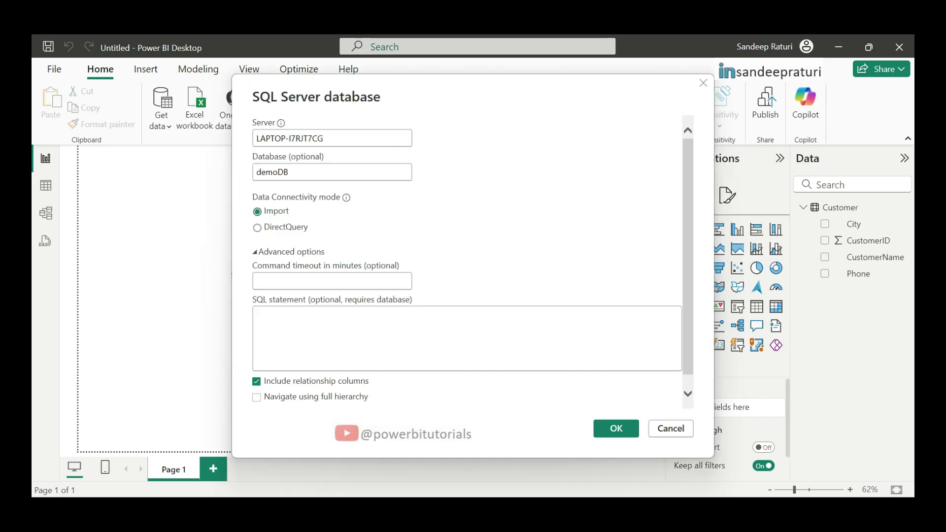
key(ctrl+v)
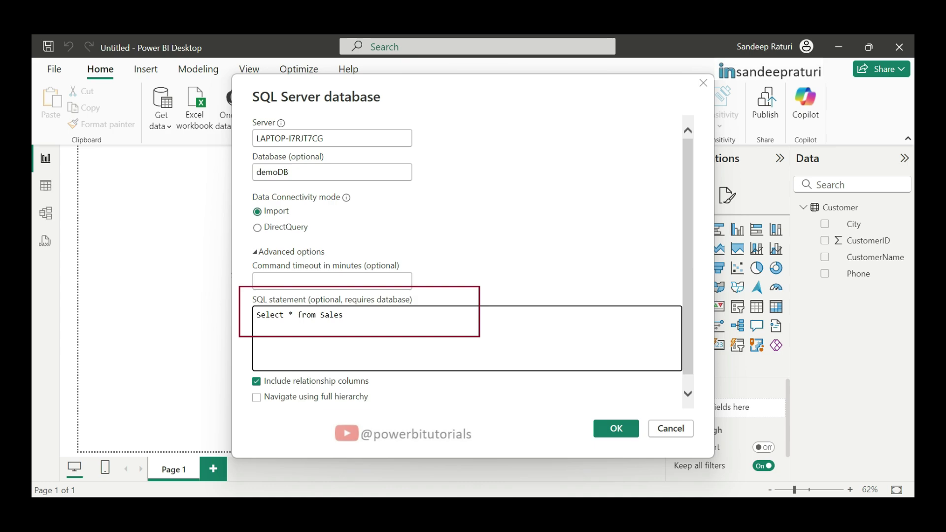
click(616, 429)
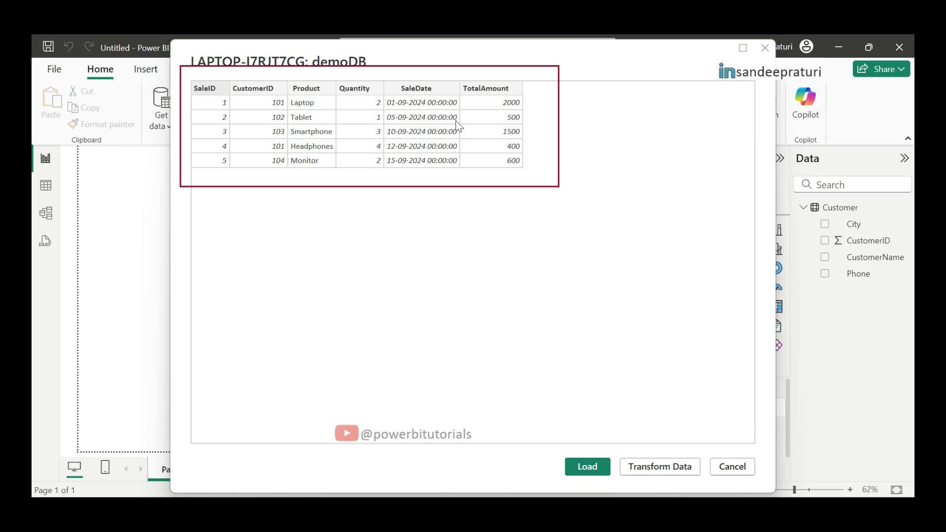
click(582, 466)
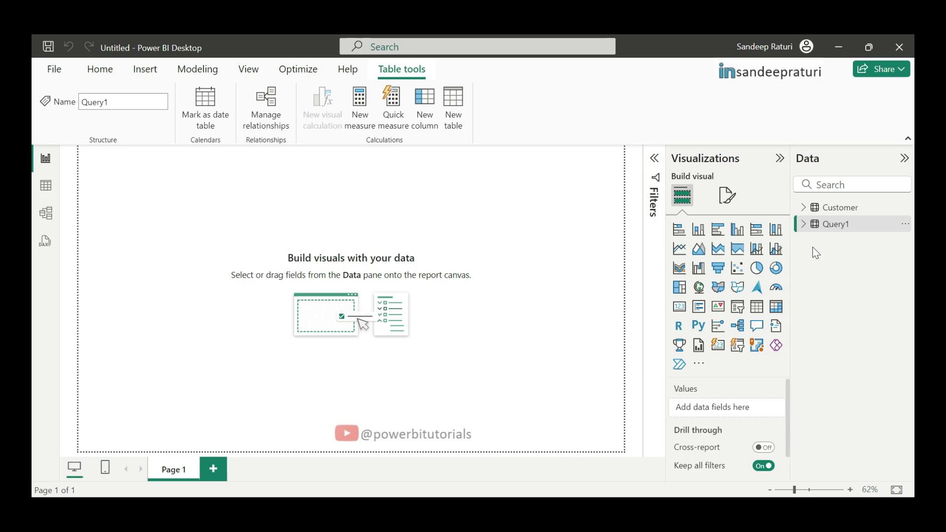
- Rename Query1 to 'Sales' from its Data pane context menu
right_click(839, 226)
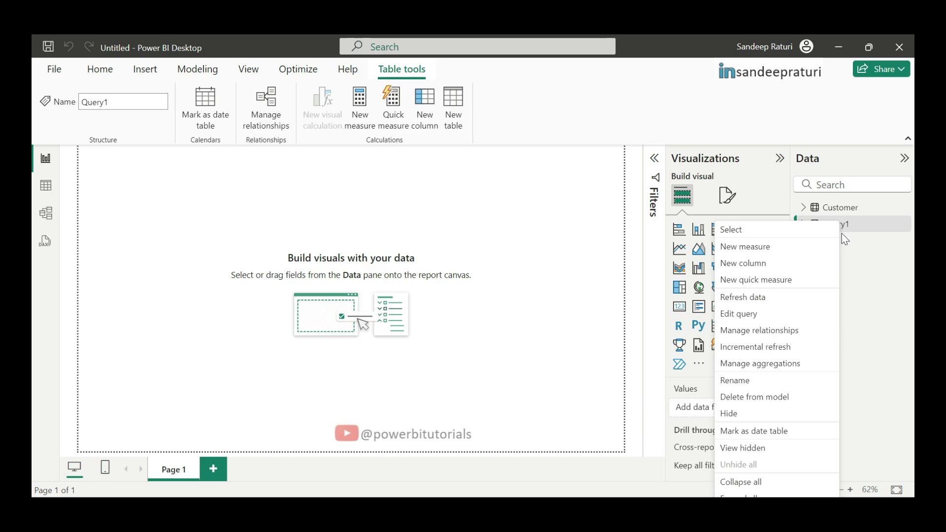
click(756, 382)
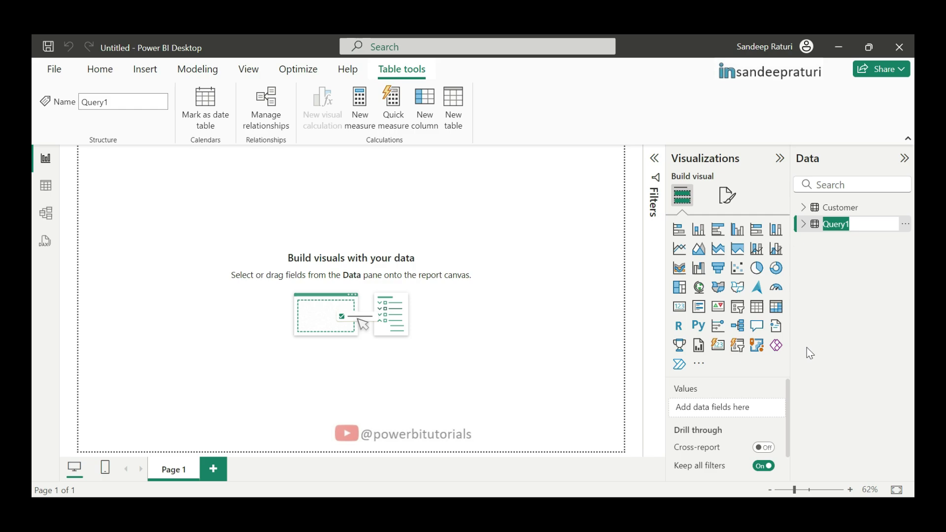
text(Sales)
key(Return)
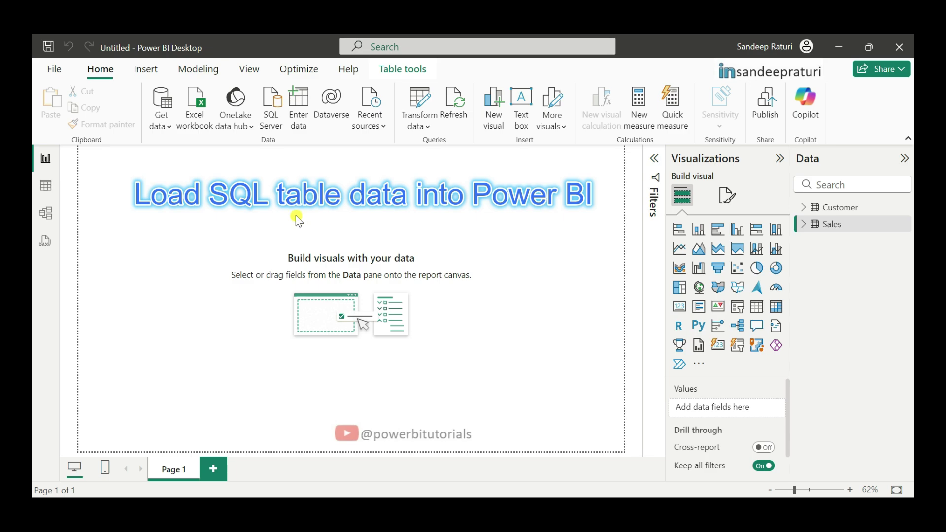
- Connect to SQL Server LAPTOP-I7RJT7CG, database demoDB, in Import mode to list its tables
click(169, 129)
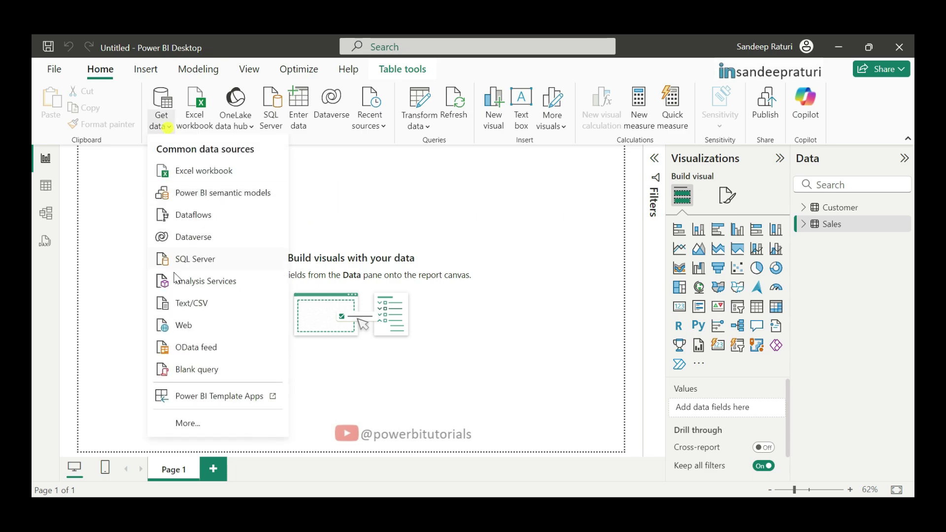
click(196, 265)
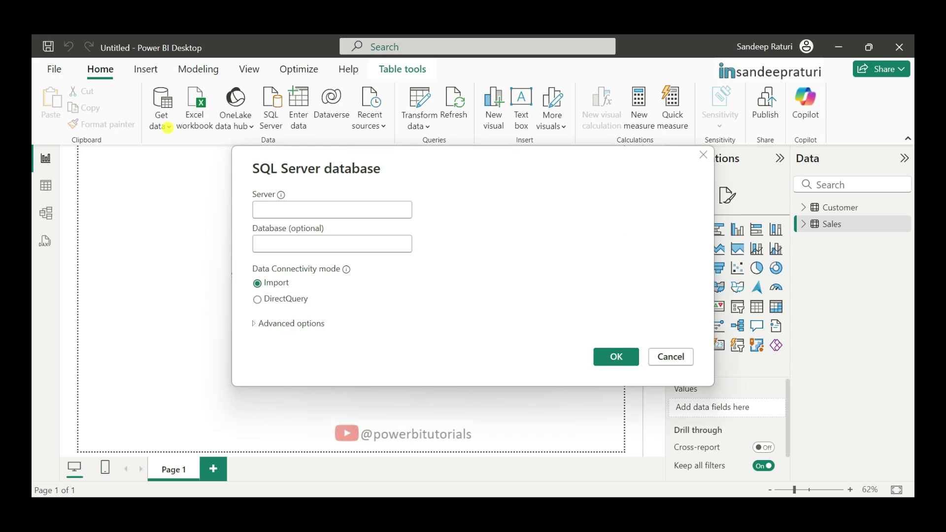
key(ctrl+v)
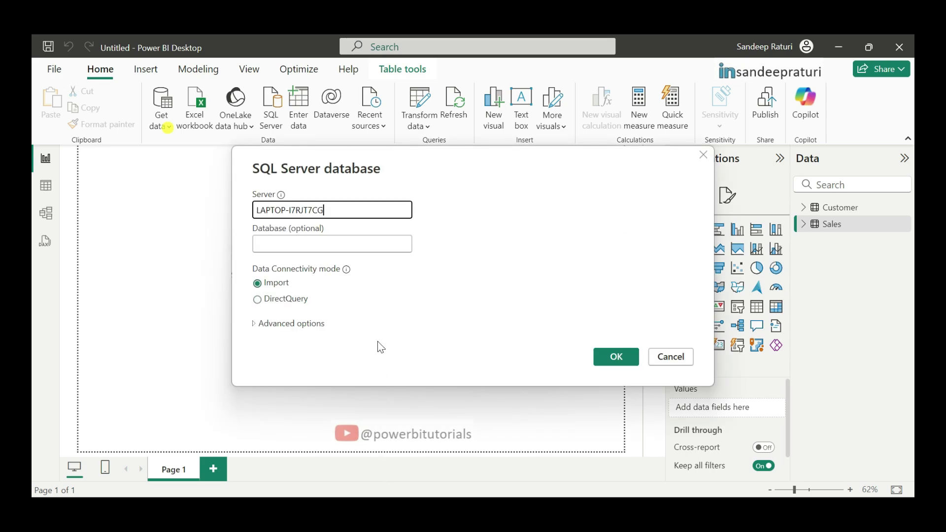
key(Tab)
text(demoDB)
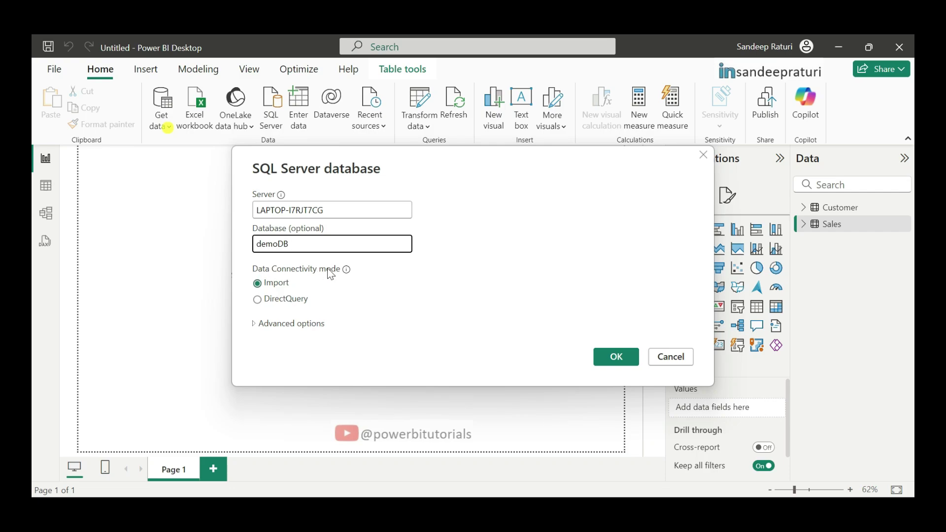
click(613, 357)
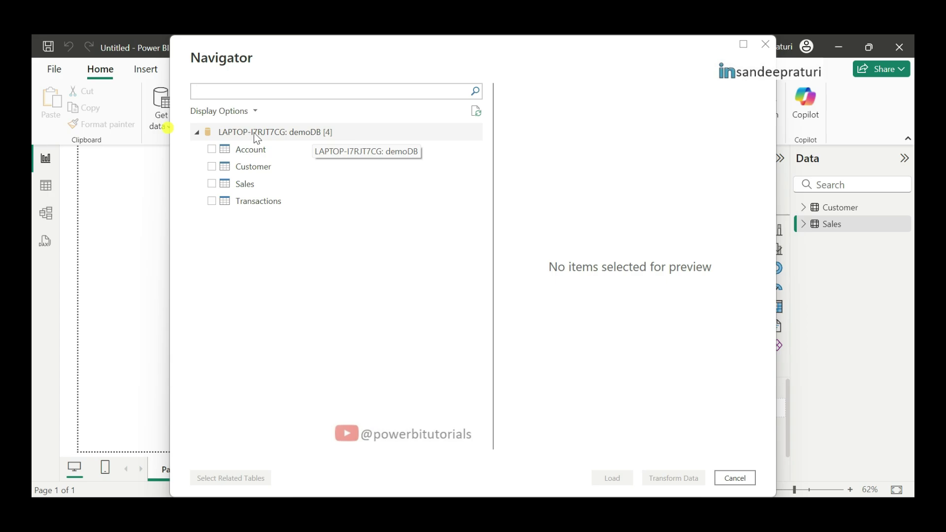
- Tick Sales in the Navigator, preview its rows, and load it into the model
click(212, 184)
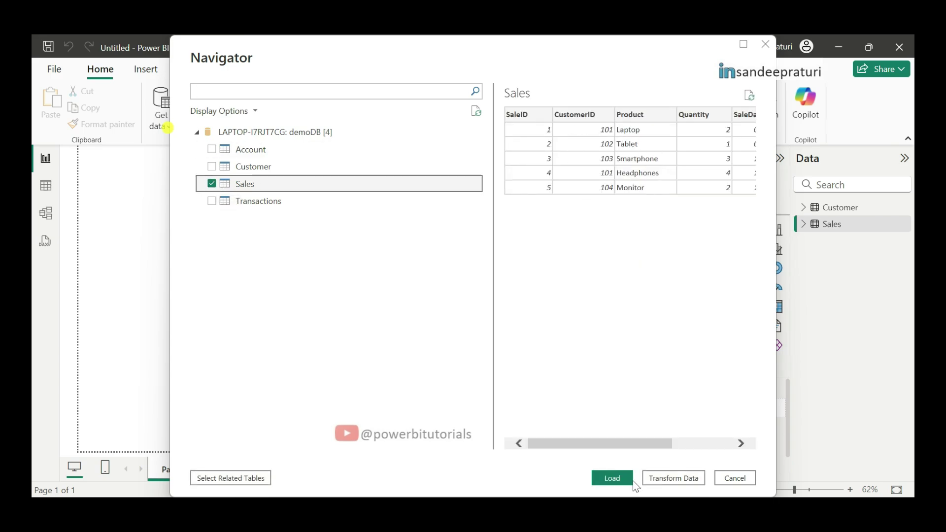
drag(638, 446, 613, 475)
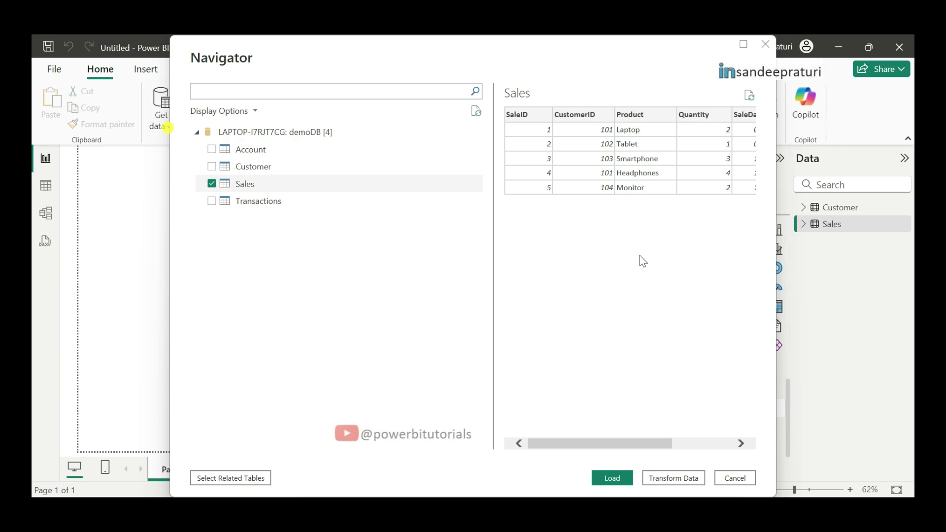
click(739, 481)
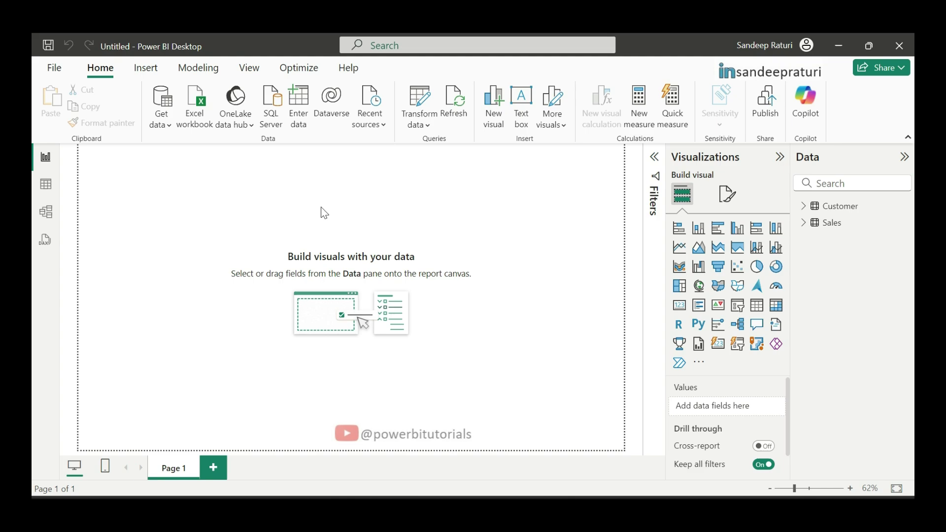
- In Table view, review the Customer data, then the Sales rows and their CustomerID column
click(50, 187)
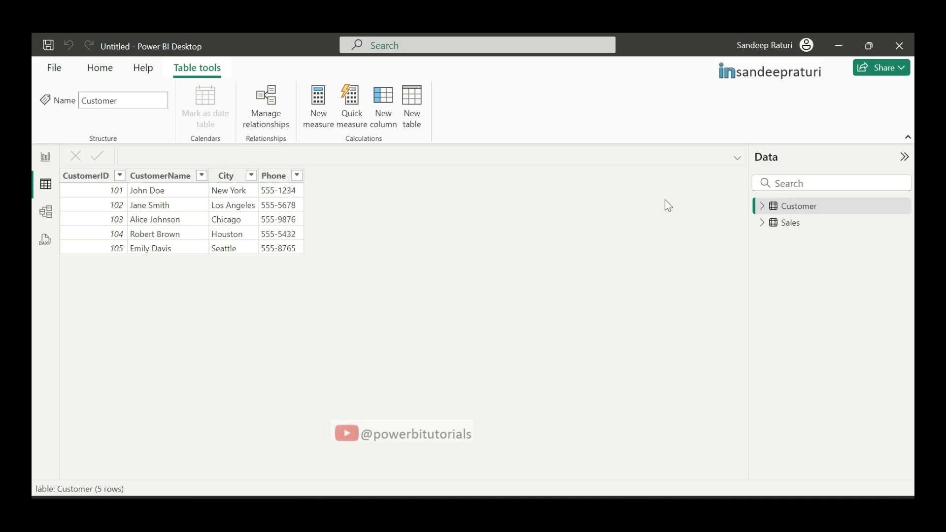
click(788, 222)
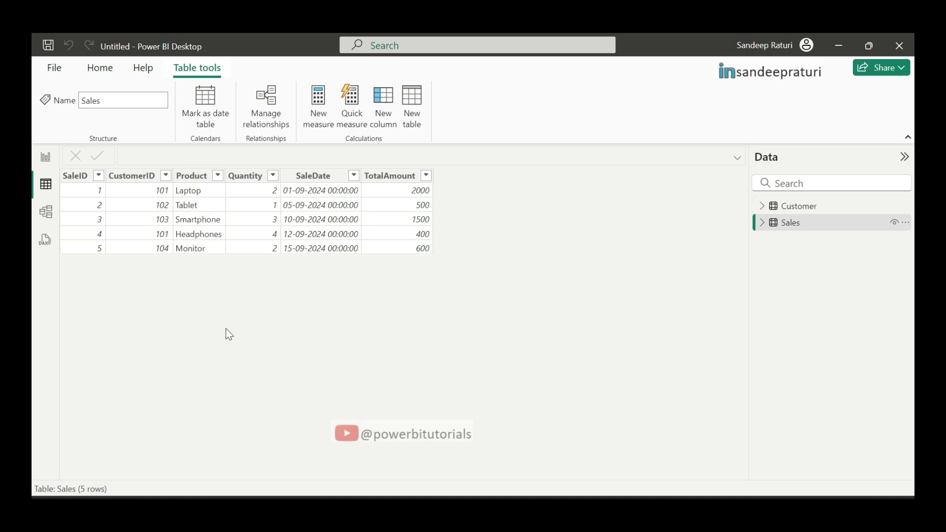
click(130, 176)
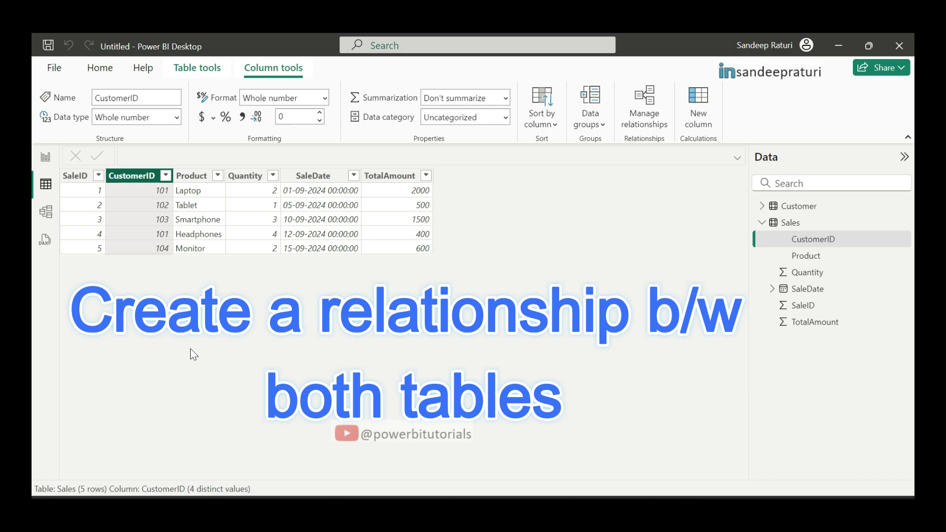
- Delete the auto-created CustomerID relationship between Customer and Sales in Model view
click(46, 212)
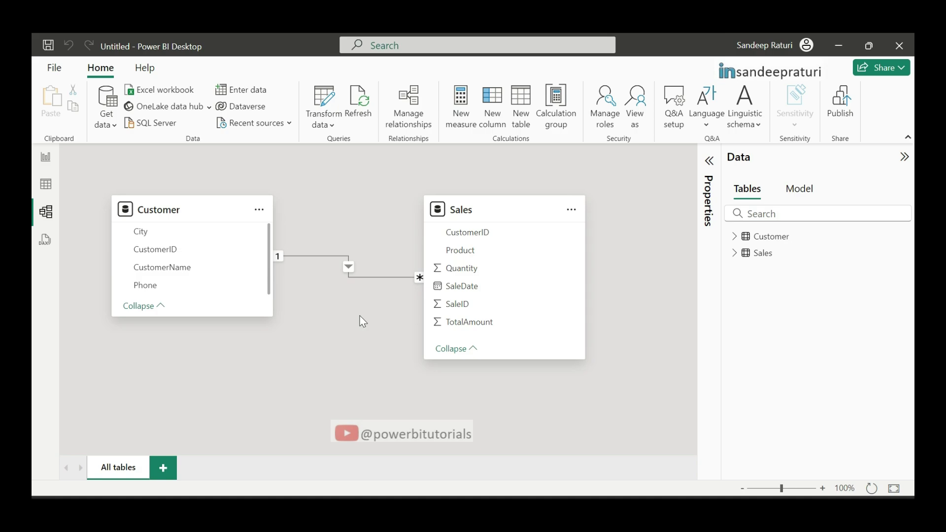
right_click(349, 266)
click(365, 271)
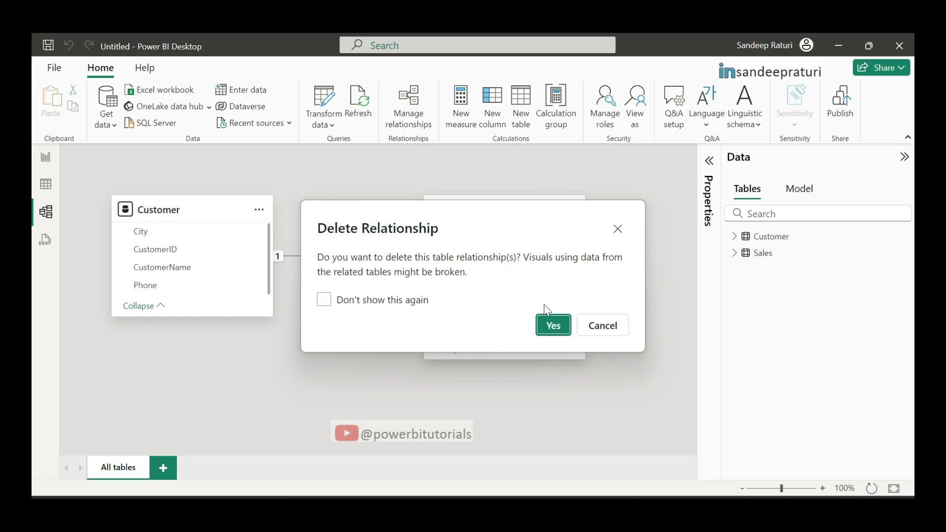
click(554, 326)
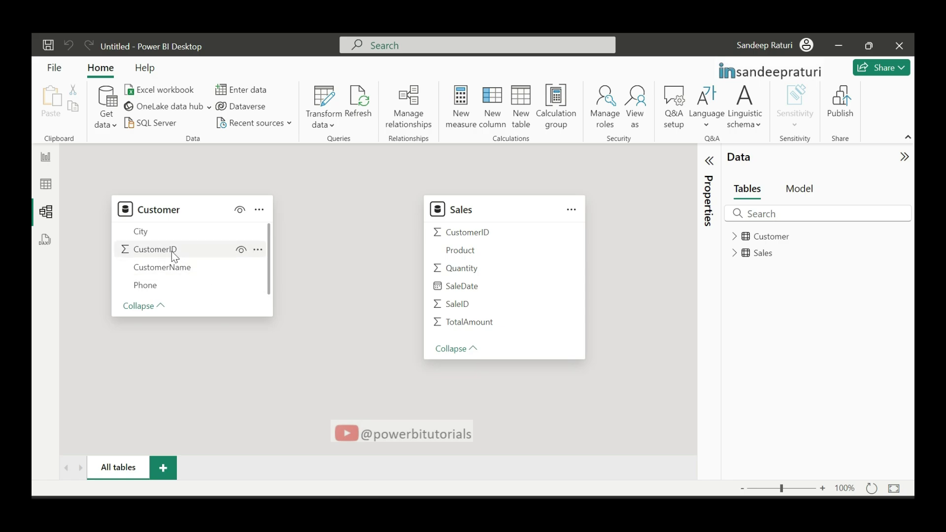
- Link Customer's CustomerID to Sales' CustomerID and save it as one-to-many, single cross-filter
drag(172, 253, 457, 233)
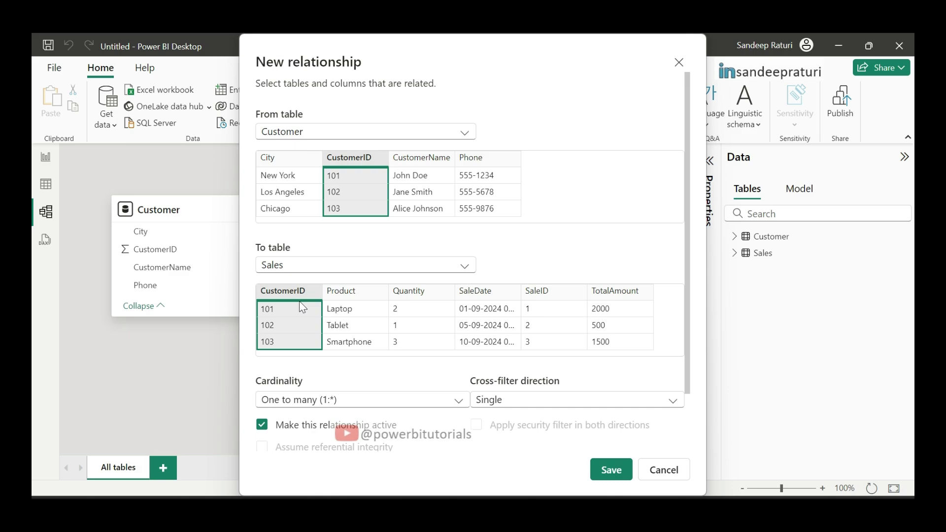
click(610, 469)
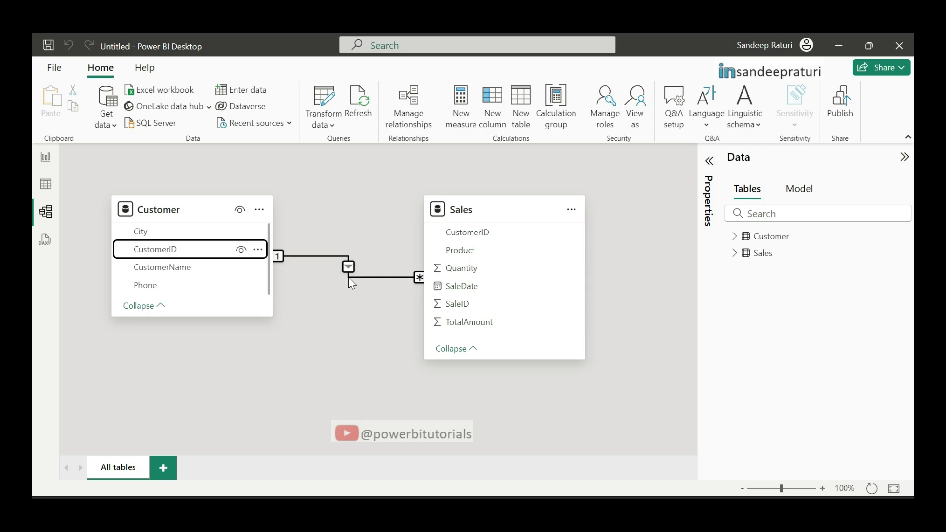
click(253, 415)
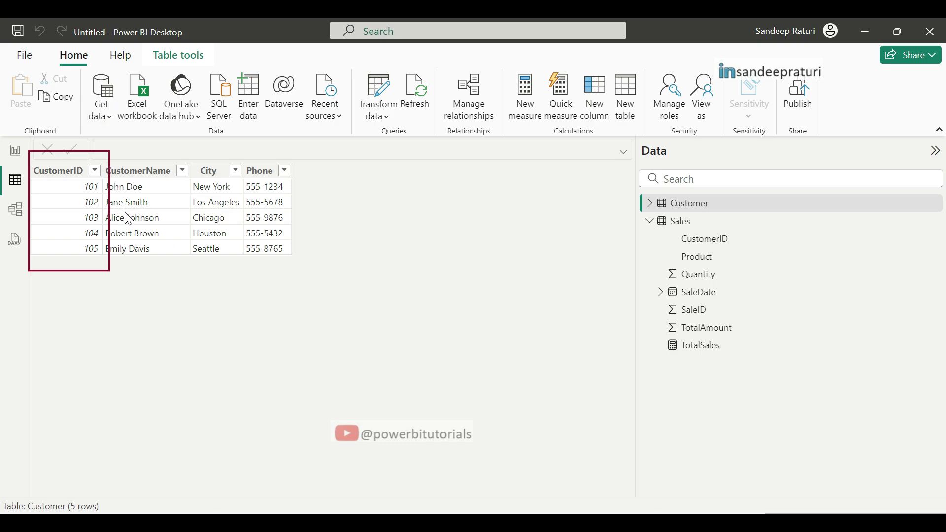
- Review the Customer table's data, confirming five customers with CustomerIDs 101 through 105
drag(82, 218, 79, 254)
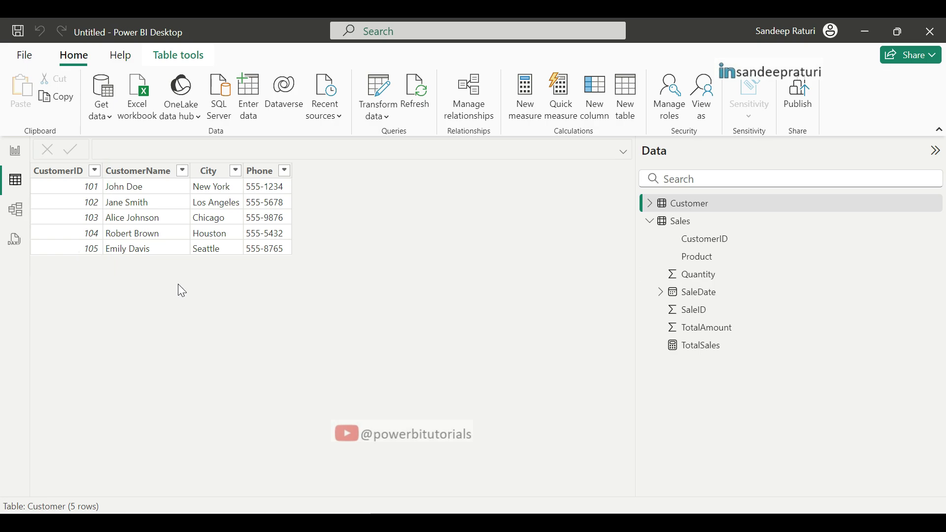
- In Customer.xlsx, fill row 7 with CustomerID 106, the customer's name, city Bangalore and phone number
click(609, 514)
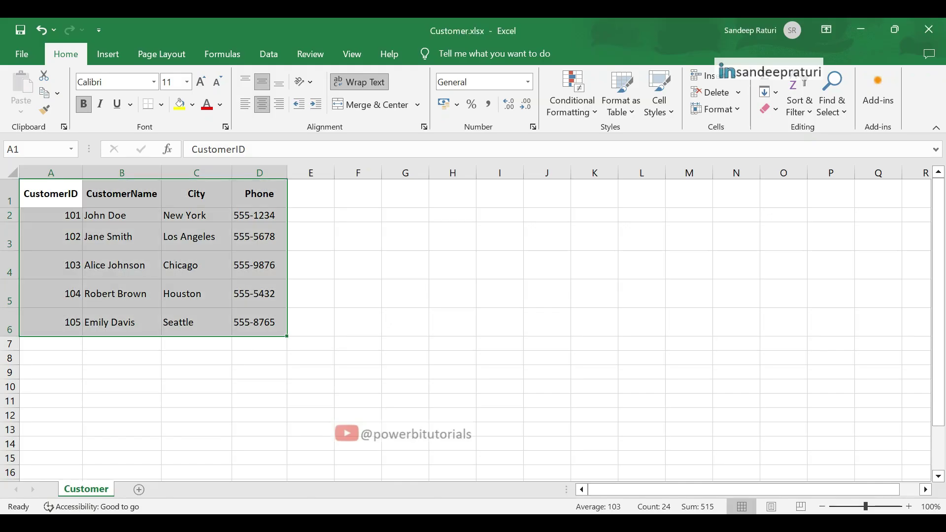
click(73, 323)
drag(58, 215, 261, 325)
click(55, 346)
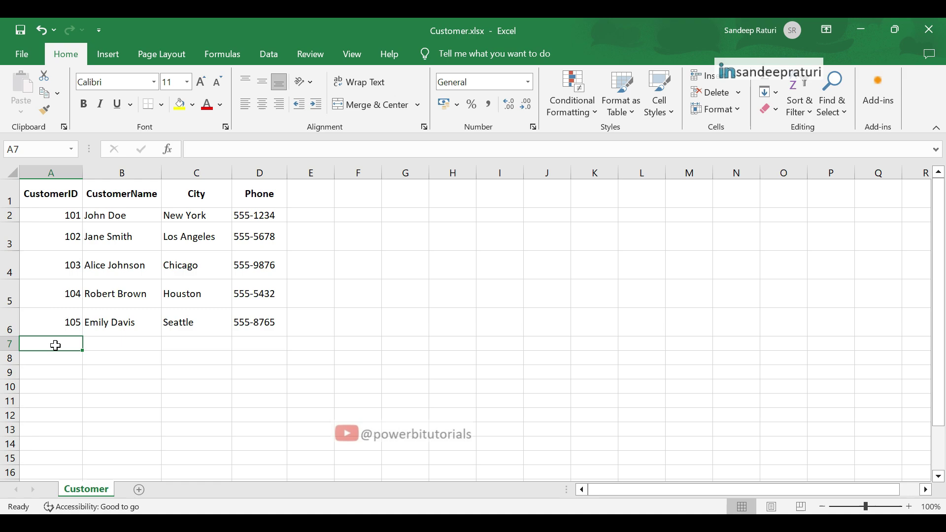
text(106)
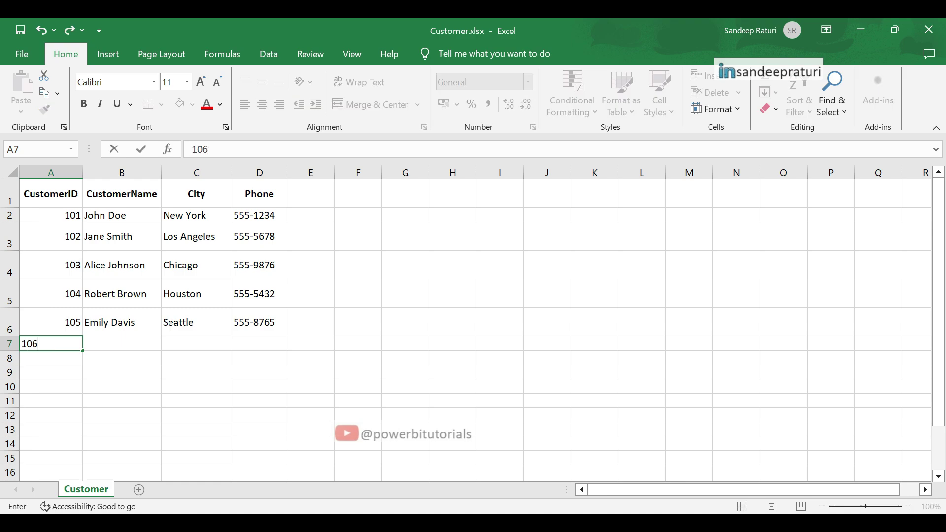
key(Tab)
text(Sandeep)
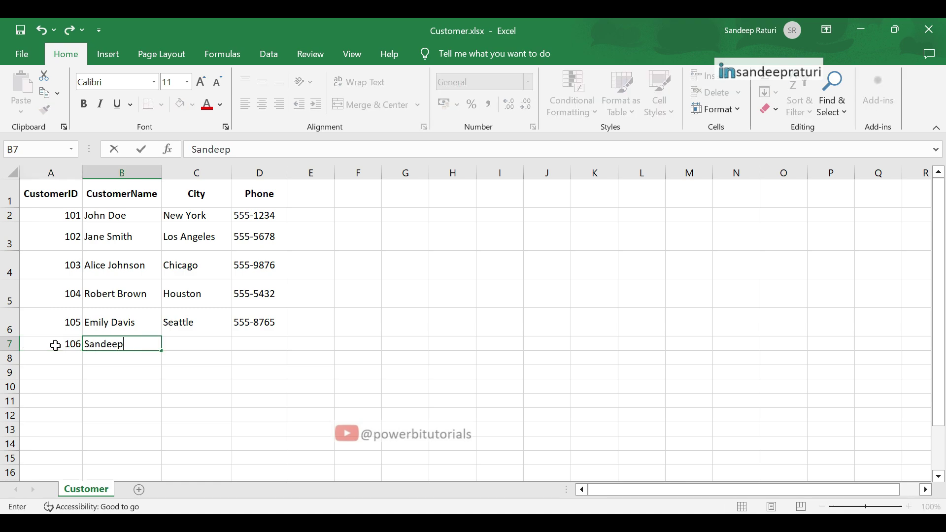
key(Tab)
text(Bangalore)
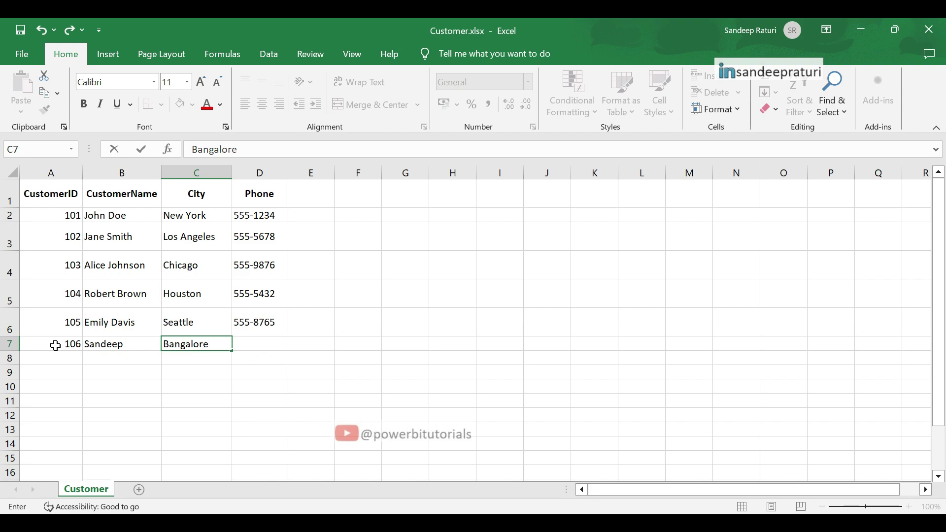
key(Tab)
text(55)
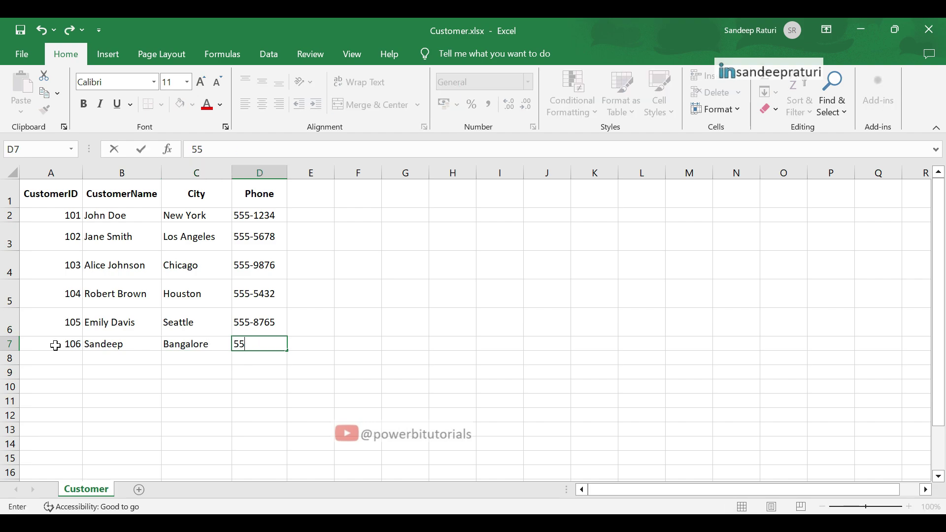
text(5-8667)
key(ctrl+Return)
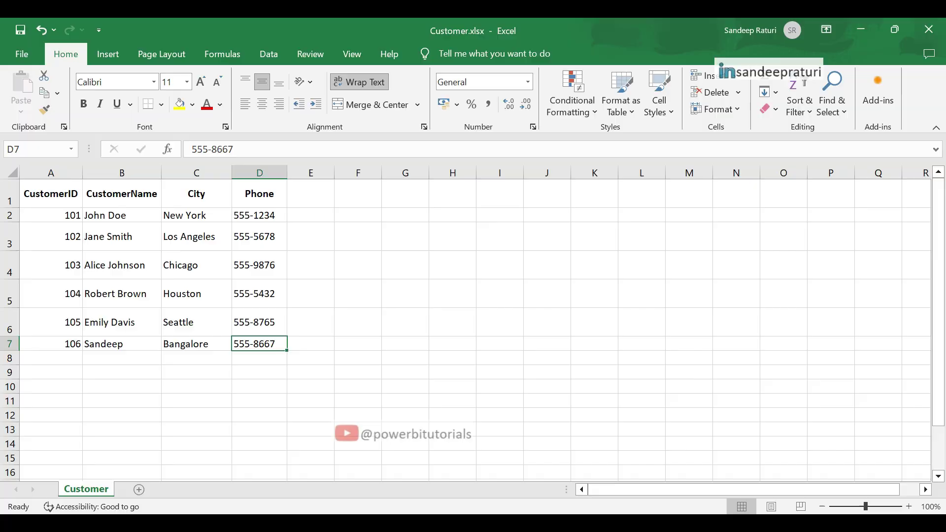
- Refresh the report's data from both sources and check that Customer now lists customer 106
click(448, 522)
click(16, 151)
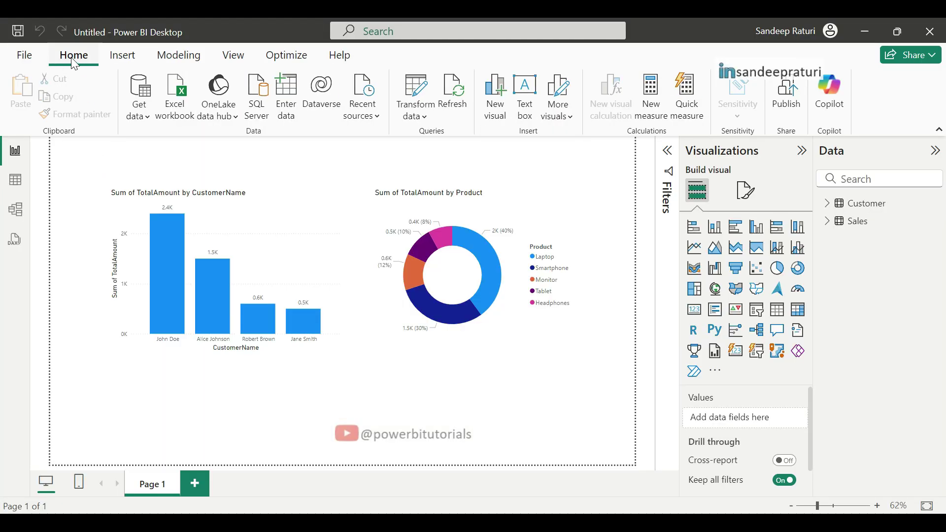
click(453, 96)
click(16, 182)
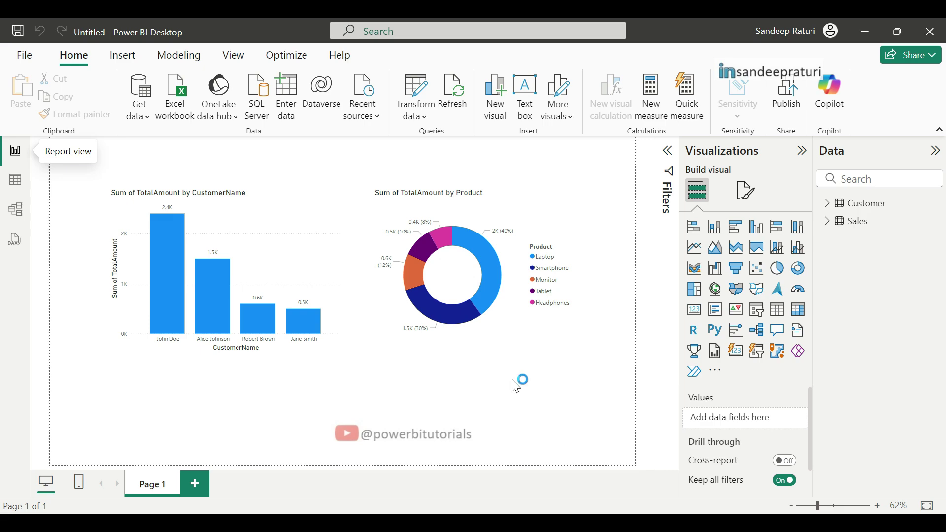
- Check the Customer table's Import storage mode and last refresh time of 10/5/2024, 12:08:15 PM
mouse_move(860, 213)
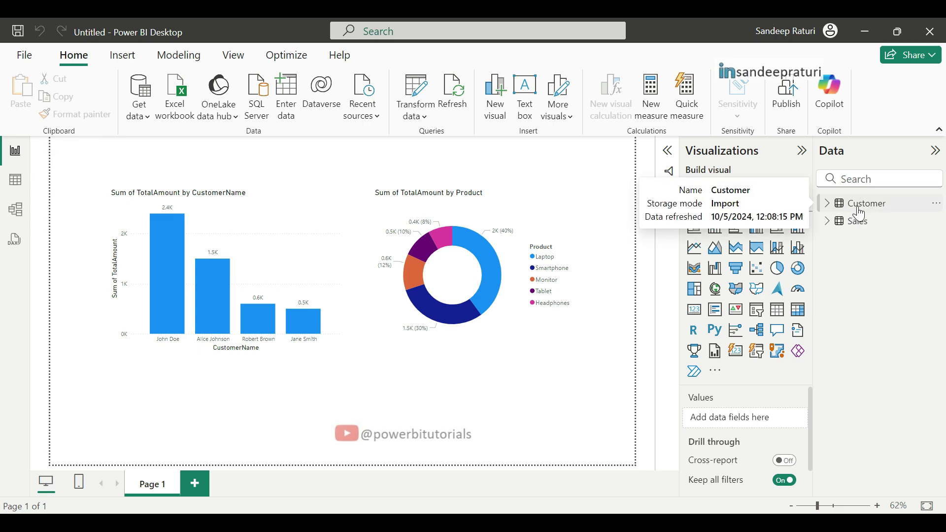